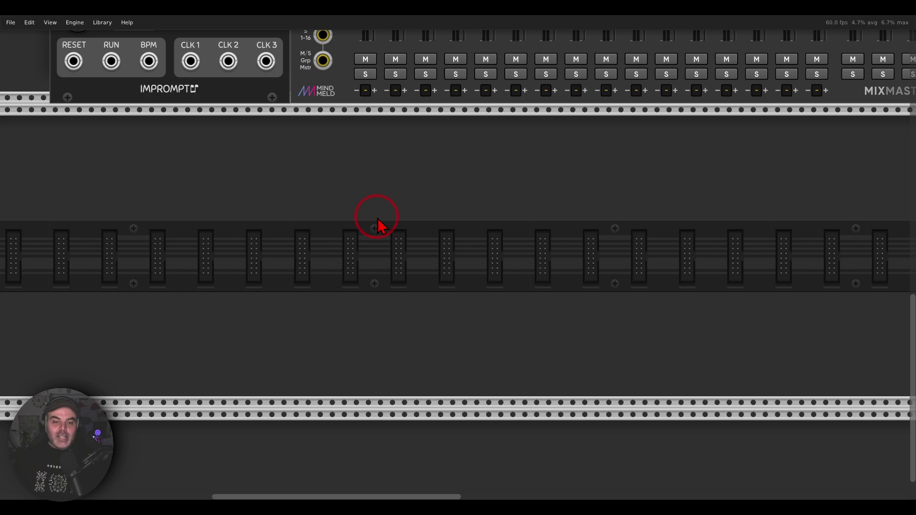
# Add the Vult Vessek complex oscillator to the empty row and leave space beside it for the sequencer.
pyautogui.rightClick(377, 225)
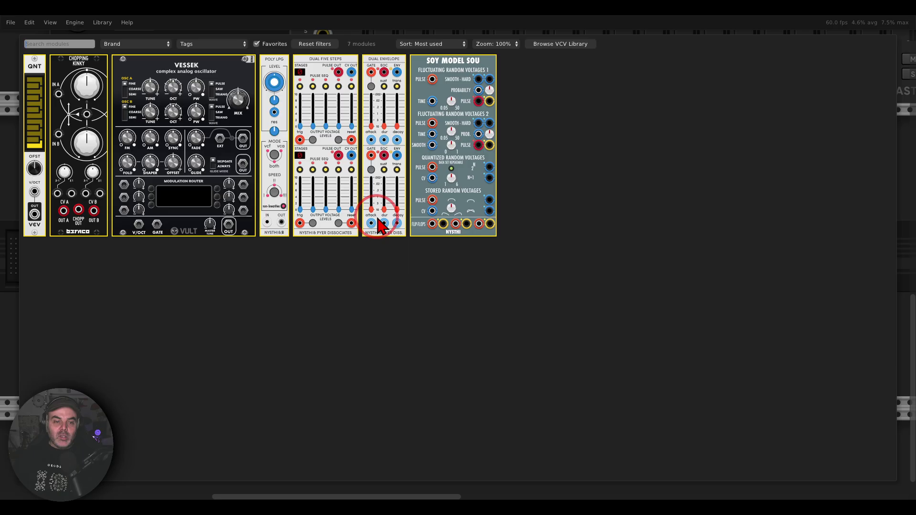
pyautogui.click(231, 89)
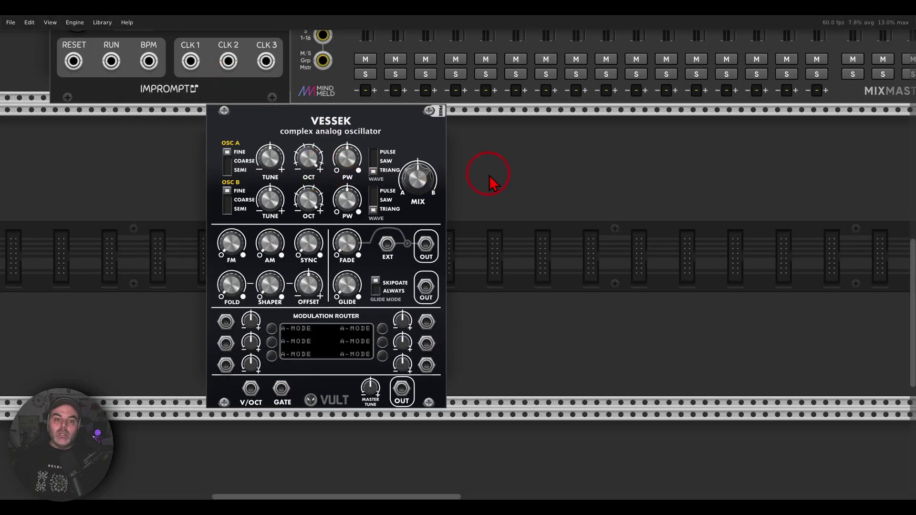
pyautogui.moveTo(453, 165)
pyautogui.mouseDown()
pyautogui.moveTo(432, 143)
pyautogui.moveTo(334, 157)
pyautogui.moveTo(453, 153)
pyautogui.mouseUp()
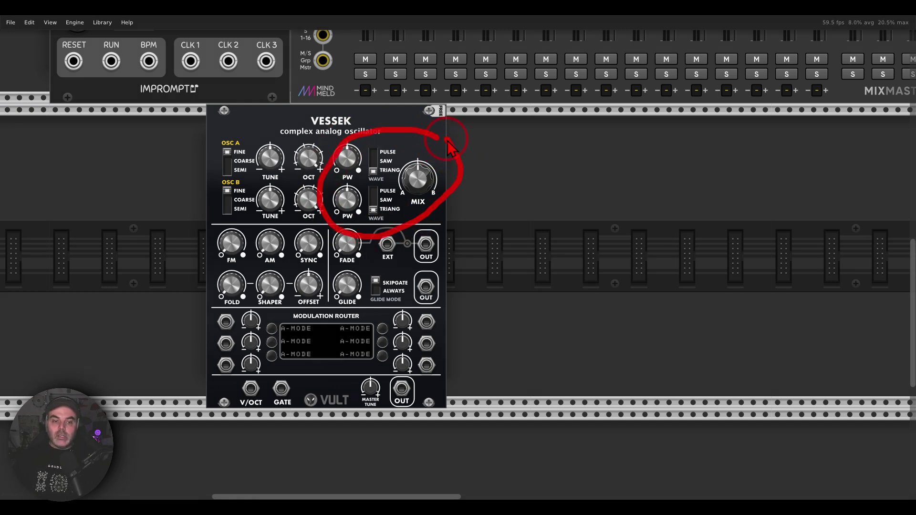
pyautogui.moveTo(328, 225)
pyautogui.mouseDown()
pyautogui.moveTo(199, 322)
pyautogui.moveTo(332, 310)
pyautogui.moveTo(331, 221)
pyautogui.mouseUp()
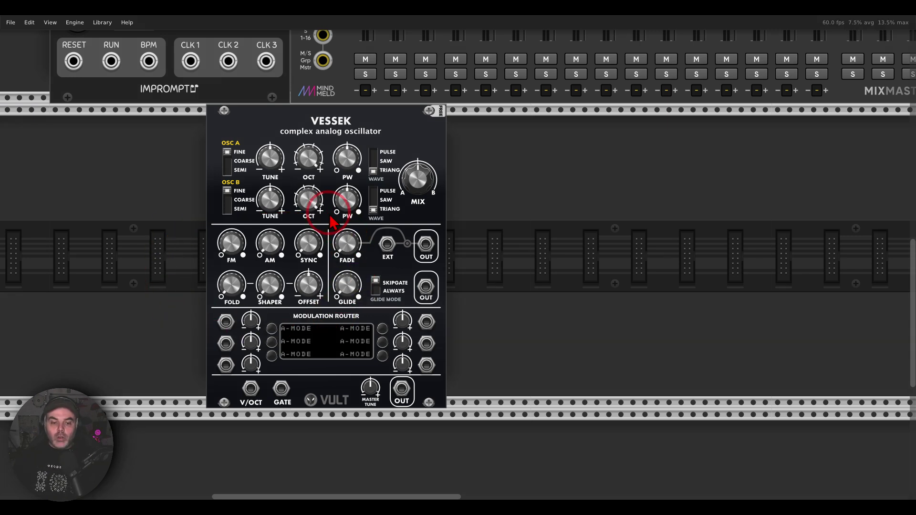
pyautogui.moveTo(321, 142); pyautogui.dragTo(428, 144)
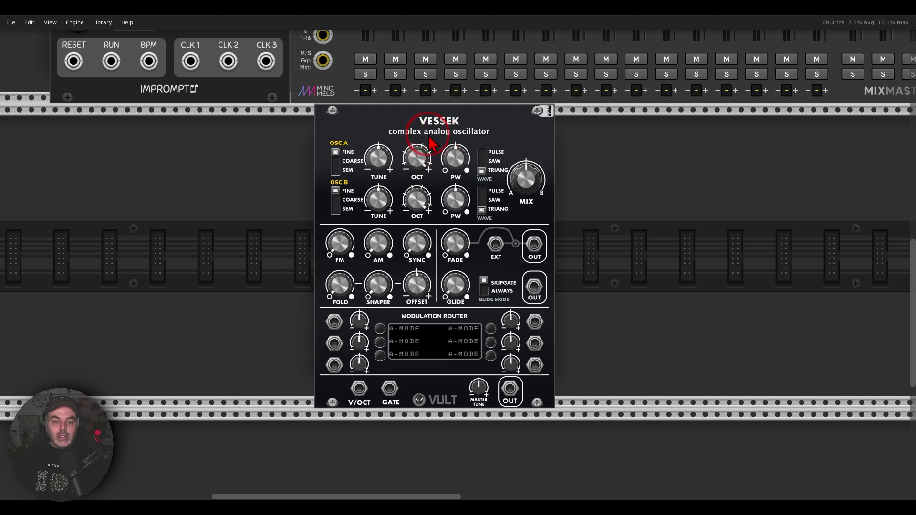
# Add the Dual Five Steps sequencer and the QNT quantizer before the Vessek, with the quantizer directly after the sequencer.
pyautogui.rightClick(251, 220)
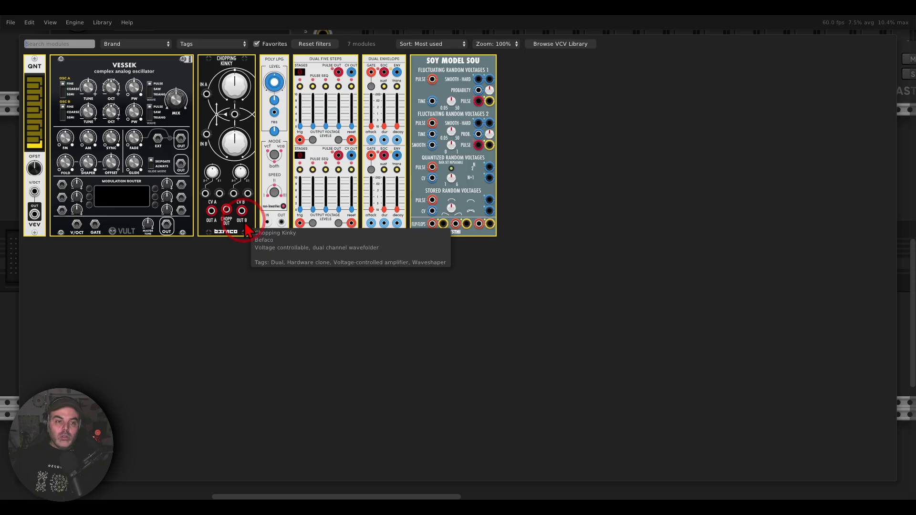
pyautogui.moveTo(323, 87); pyautogui.dragTo(258, 201)
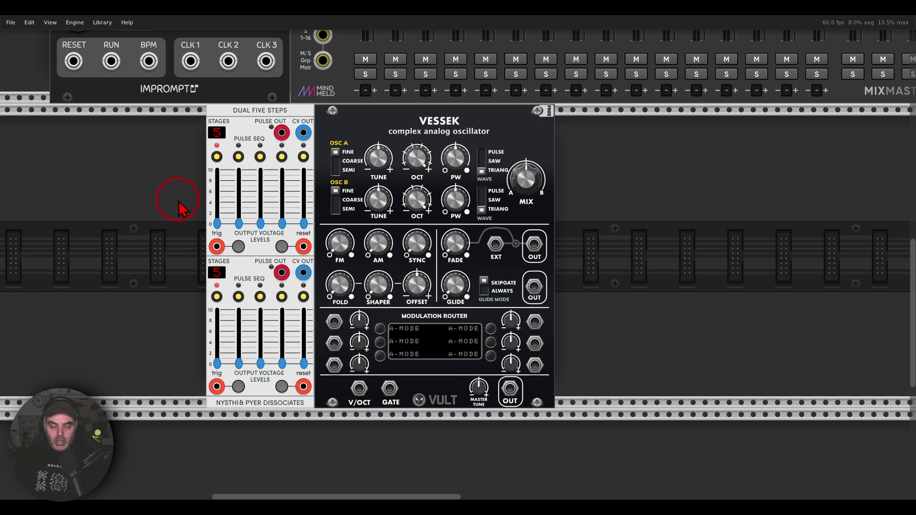
pyautogui.moveTo(332, 115)
pyautogui.mouseDown()
pyautogui.moveTo(181, 297)
pyautogui.moveTo(240, 390)
pyautogui.moveTo(352, 262)
pyautogui.moveTo(348, 135)
pyautogui.moveTo(332, 126)
pyautogui.mouseUp()
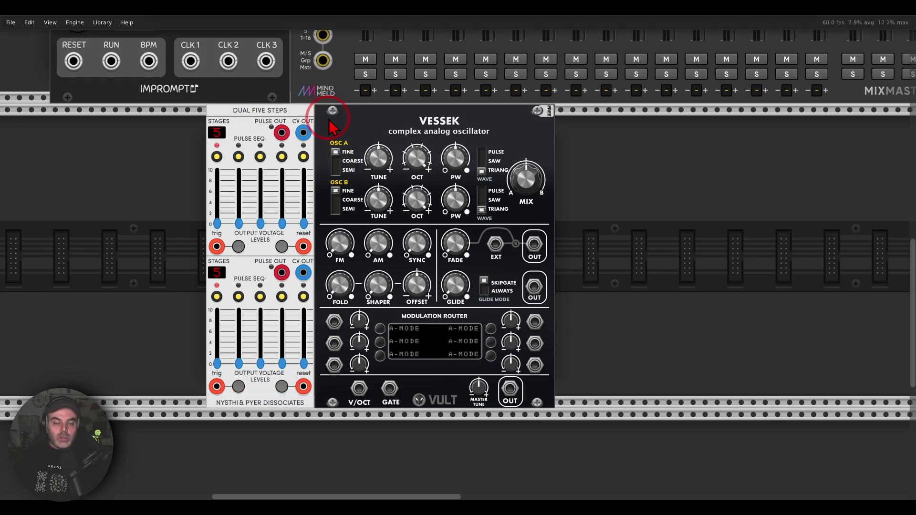
pyautogui.moveTo(303, 117); pyautogui.dragTo(243, 119)
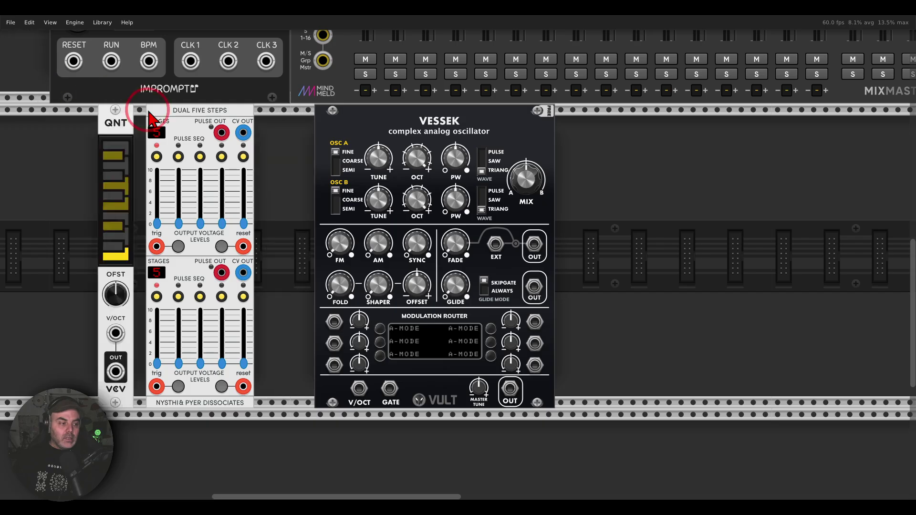
pyautogui.moveTo(149, 117); pyautogui.dragTo(219, 139)
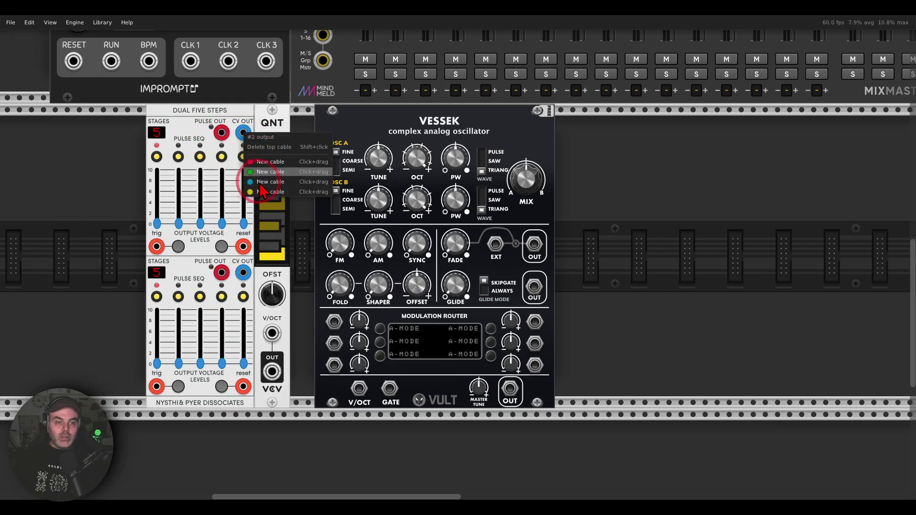
# Patch yellow cables from the upper sequencer's CV OUT to the quantizer's V/OCT, and from the quantizer's OUT to the Vessek's V/OCT.
pyautogui.moveTo(243, 133); pyautogui.dragTo(270, 334)
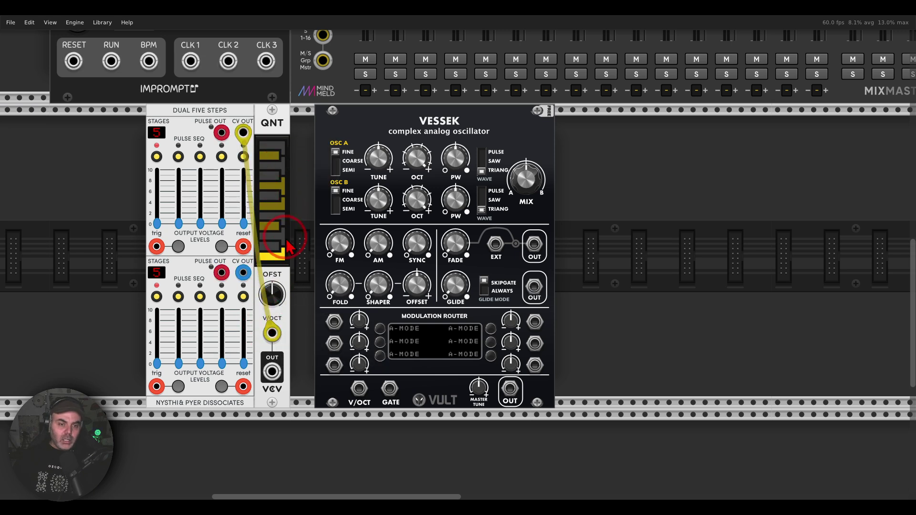
pyautogui.rightClick(271, 371)
pyautogui.moveTo(289, 430); pyautogui.dragTo(359, 389)
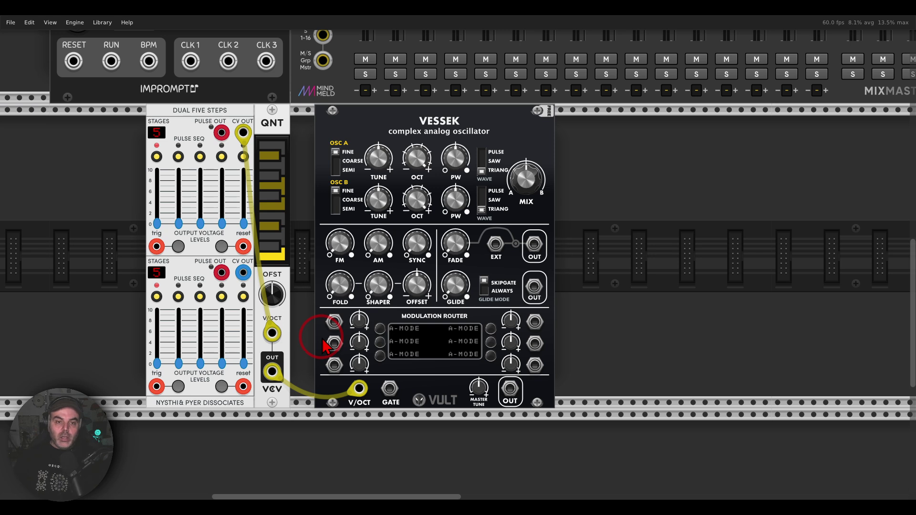
# Move the Vessek against the quantizer, add a Poly LPG after it, and patch its main OUT to the LPG's IN in red.
pyautogui.scroll(-2, 429, 139)
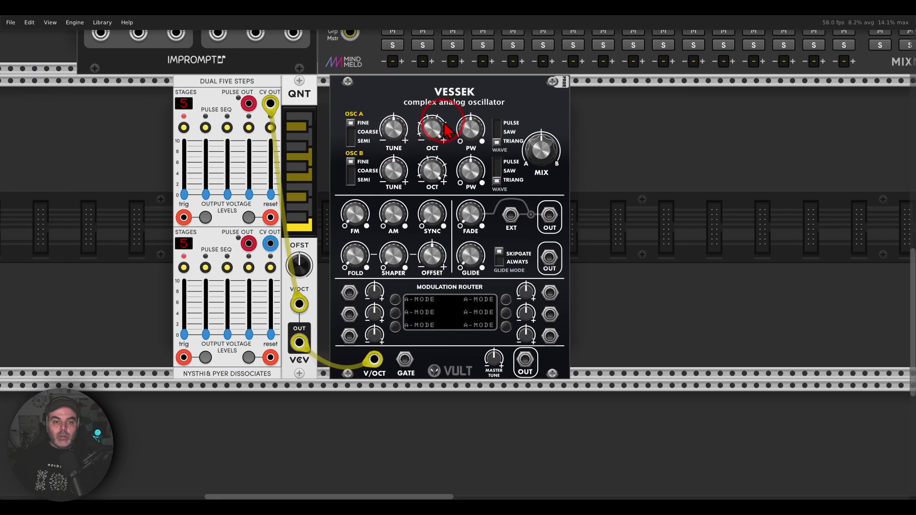
pyautogui.moveTo(450, 91); pyautogui.dragTo(439, 91)
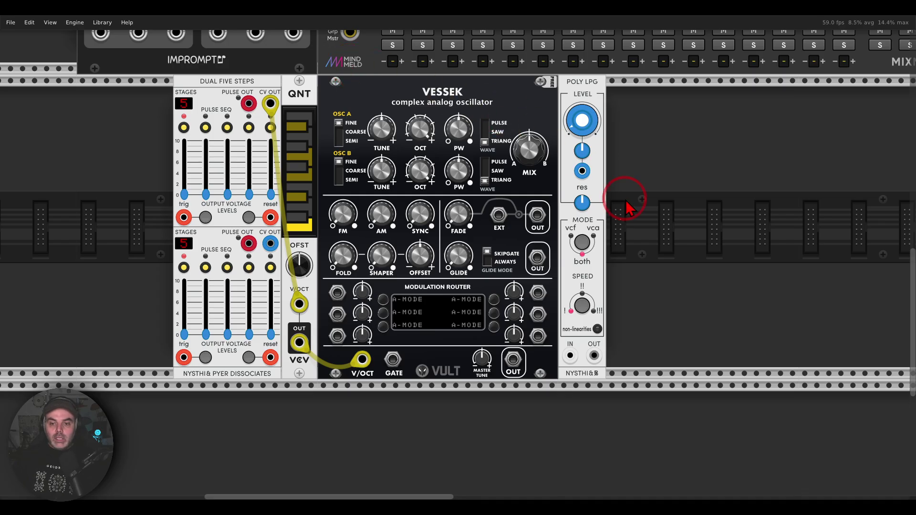
pyautogui.rightClick(510, 359)
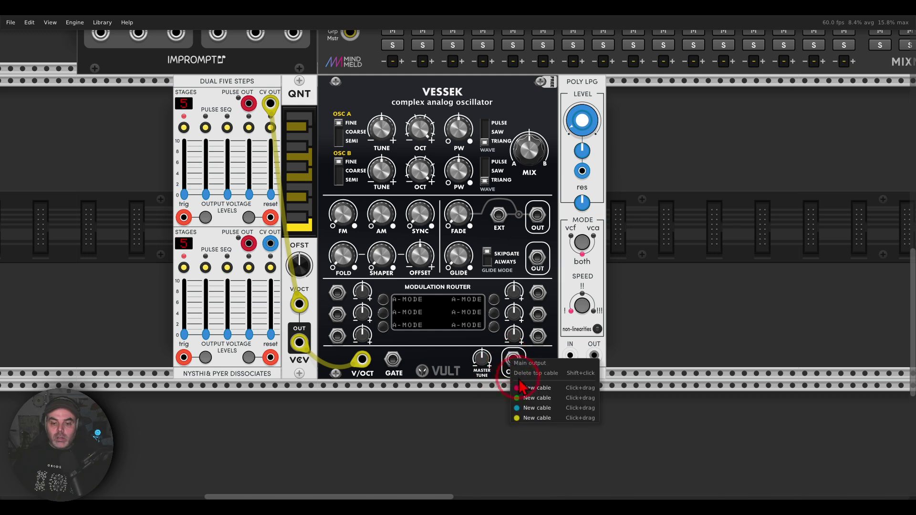
pyautogui.moveTo(526, 388); pyautogui.dragTo(566, 354)
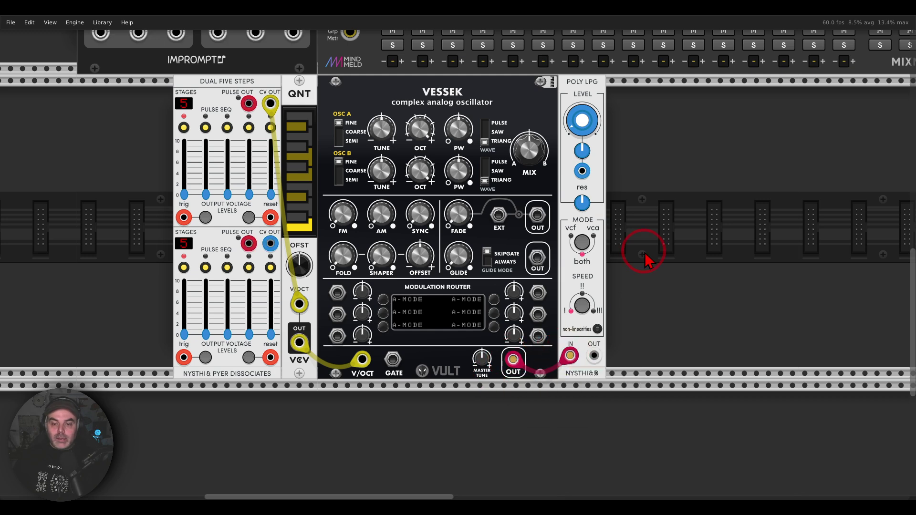
# Set the Poly LPG's mode to vcf.
pyautogui.moveTo(644, 253); pyautogui.dragTo(577, 186)
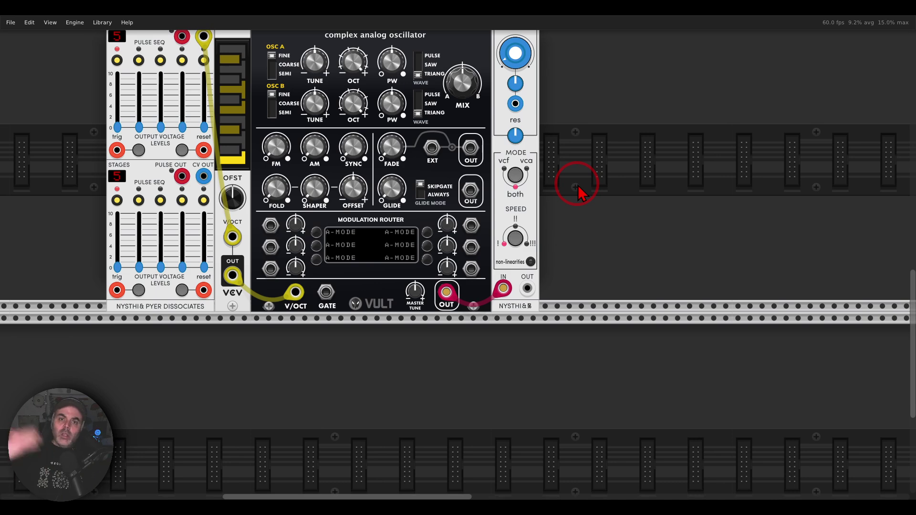
pyautogui.scroll(2, 577, 189)
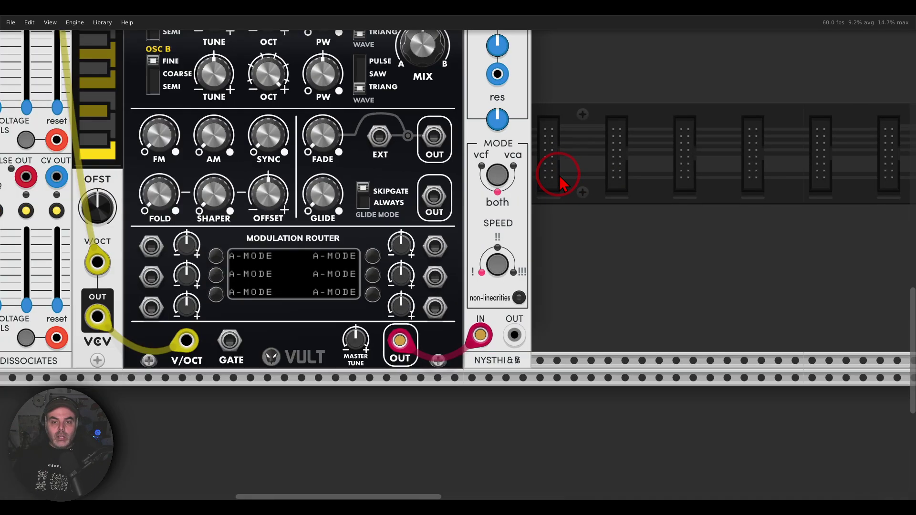
pyautogui.scroll(1, 563, 177)
pyautogui.moveTo(564, 135)
pyautogui.mouseDown()
pyautogui.moveTo(515, 131)
pyautogui.moveTo(485, 164)
pyautogui.moveTo(506, 211)
pyautogui.moveTo(562, 176)
pyautogui.moveTo(555, 131)
pyautogui.mouseUp()
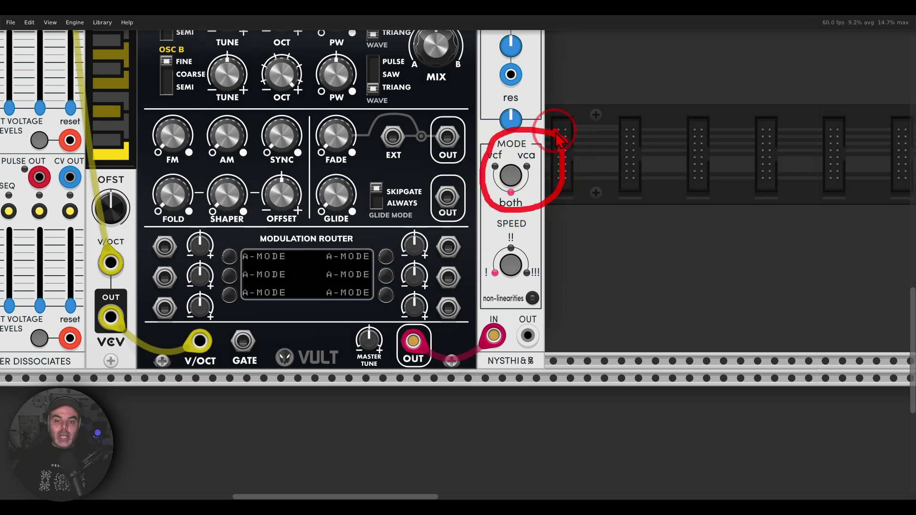
pyautogui.press('Escape')
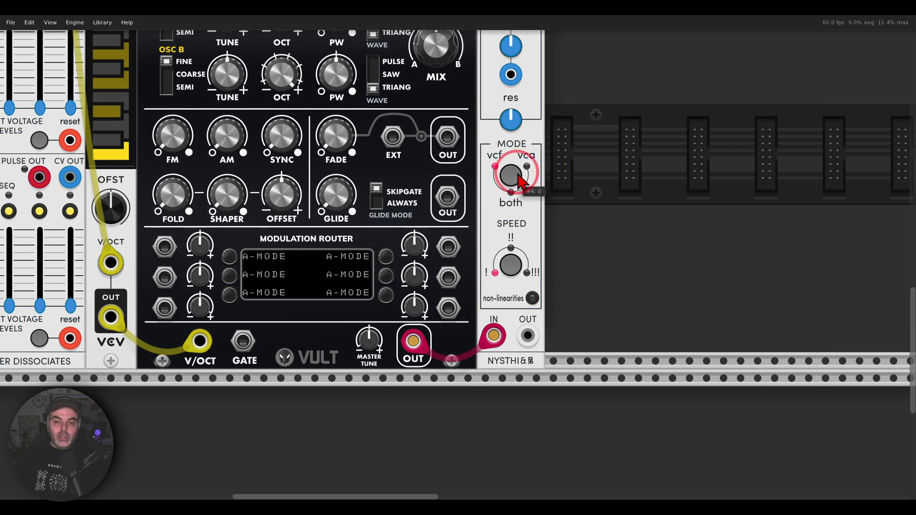
pyautogui.moveTo(506, 138)
pyautogui.mouseDown()
pyautogui.moveTo(472, 179)
pyautogui.moveTo(513, 152)
pyautogui.mouseUp()
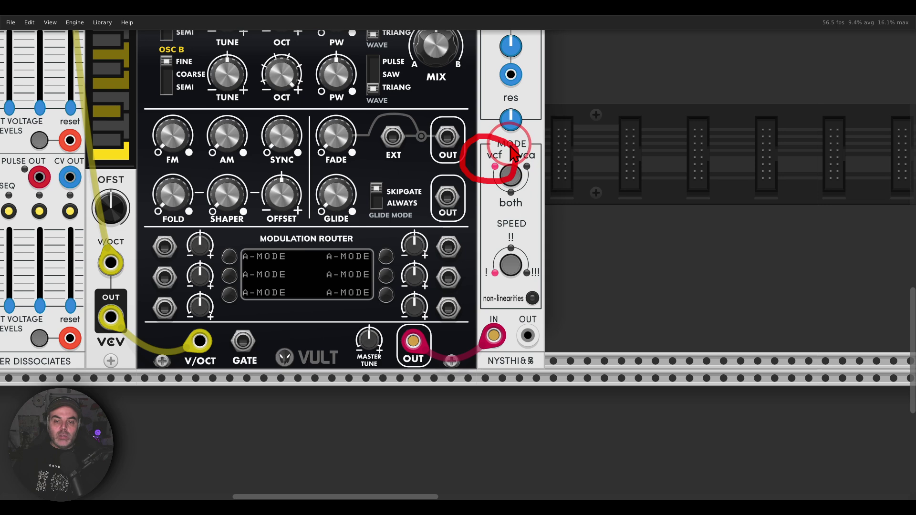
pyautogui.moveTo(531, 98)
pyautogui.mouseDown()
pyautogui.moveTo(486, 110)
pyautogui.moveTo(522, 146)
pyautogui.moveTo(533, 96)
pyautogui.mouseUp()
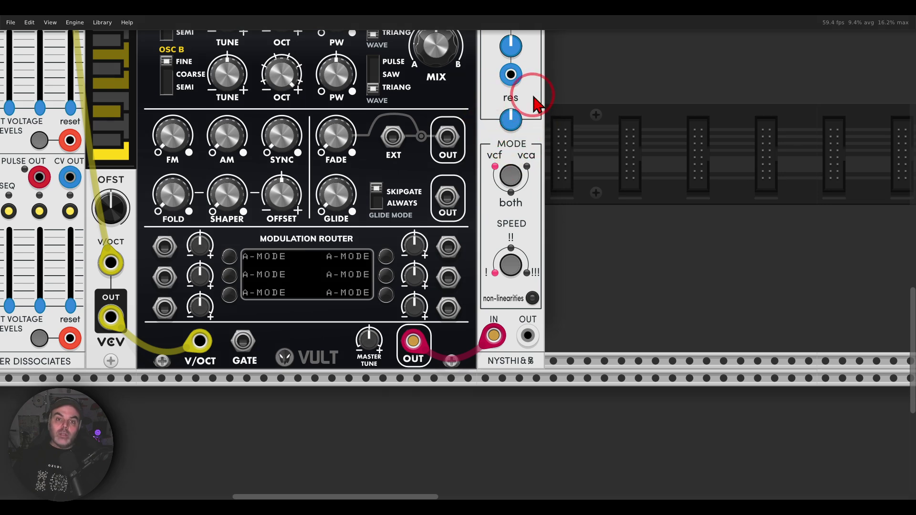
# Patch a red cable from the Poly LPG's OUT to the first channel of the MixMaster mixer.
pyautogui.scroll(-5, 535, 102)
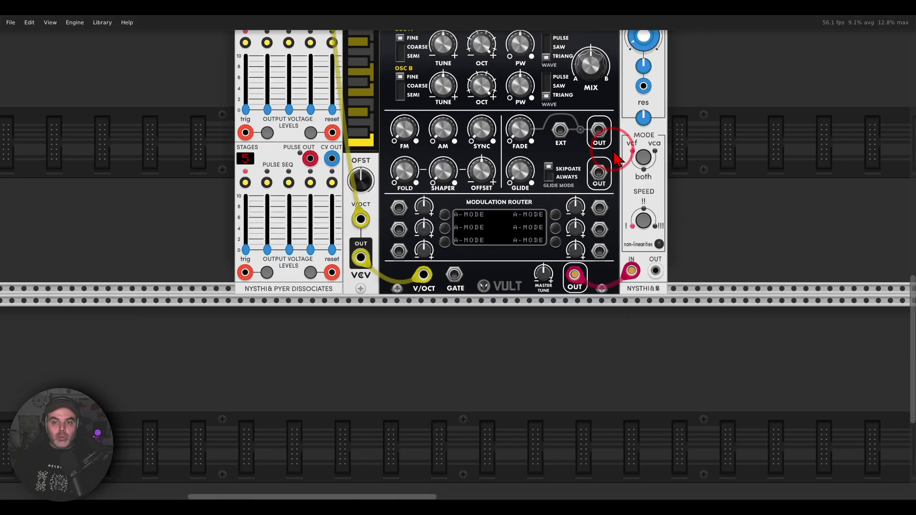
pyautogui.scroll(2, 614, 235)
pyautogui.rightClick(635, 371)
pyautogui.moveTo(653, 402); pyautogui.dragTo(434, 69)
# Turn down the quantizer's offset and sweep the Poly LPG's level and resonance, leaving the level low.
pyautogui.scroll(-5, 698, 307)
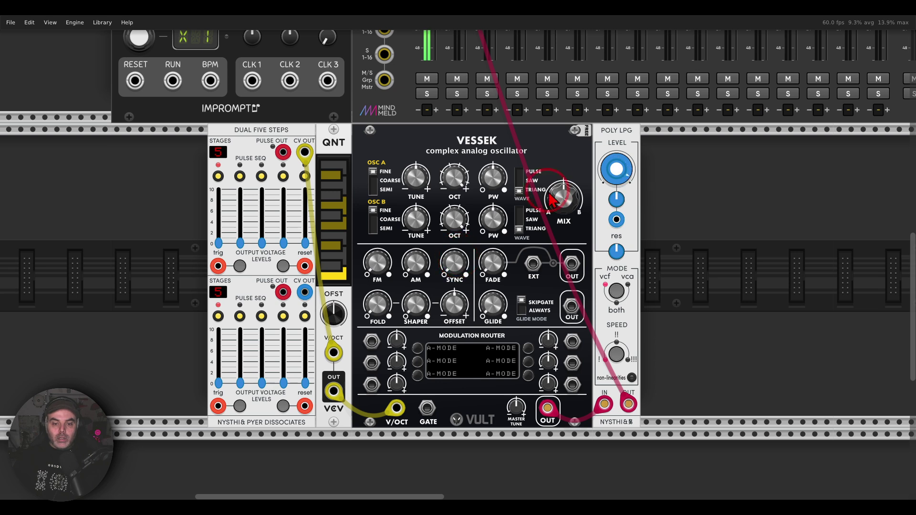
pyautogui.moveTo(334, 313); pyautogui.dragTo(334, 336)
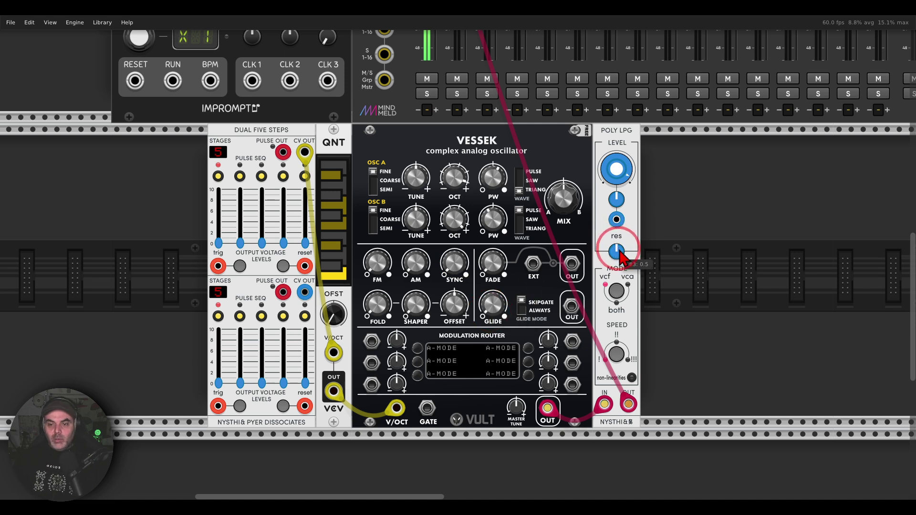
pyautogui.moveTo(621, 174); pyautogui.dragTo(620, 344)
pyautogui.moveTo(619, 252); pyautogui.dragTo(618, 244)
pyautogui.moveTo(617, 170); pyautogui.dragTo(618, 282)
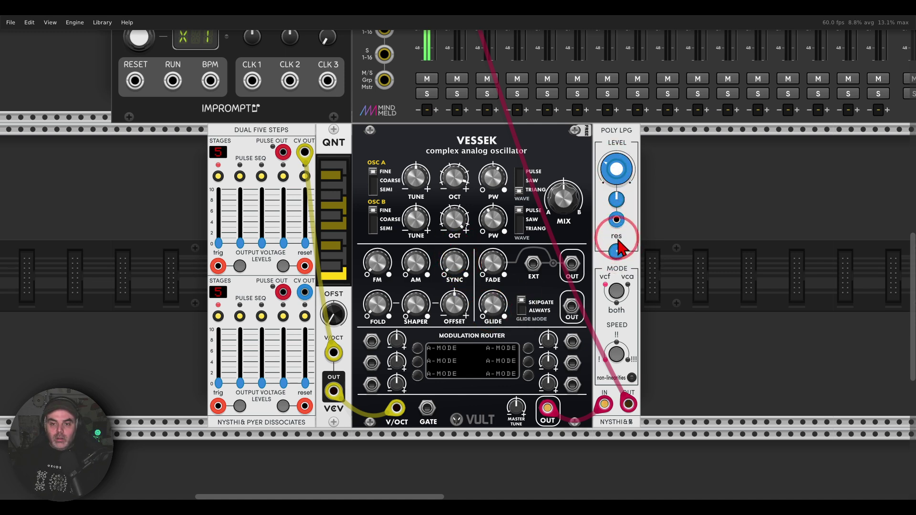
pyautogui.moveTo(618, 248); pyautogui.dragTo(624, 9)
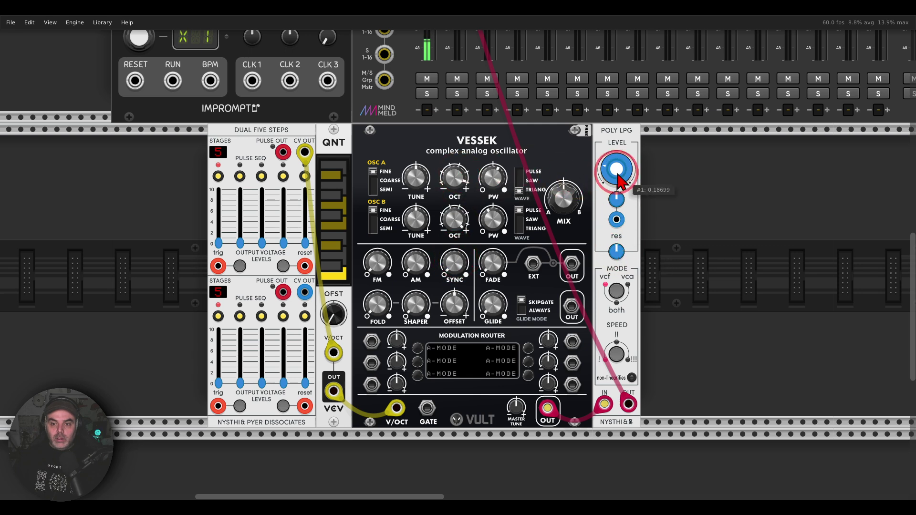
# Add the Dual Envelope module directly after the Poly LPG.
pyautogui.moveTo(667, 242); pyautogui.dragTo(660, 203)
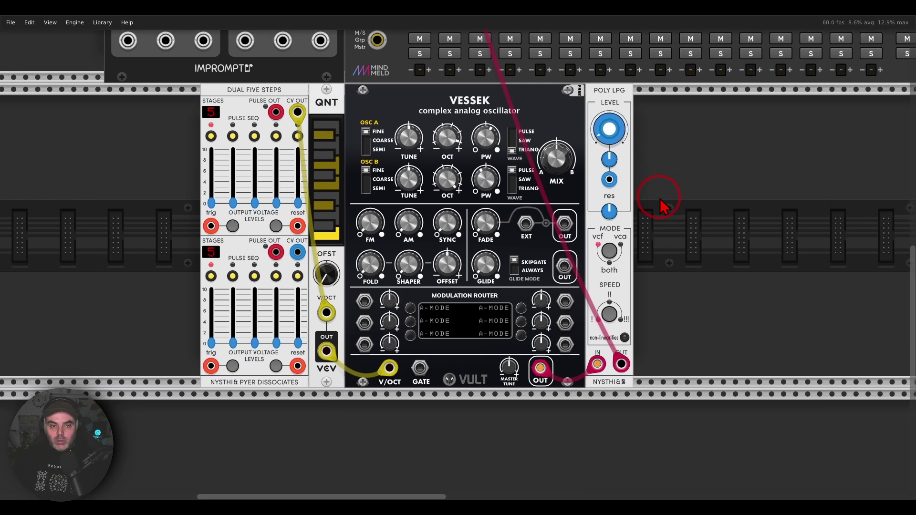
pyautogui.scroll(3, 644, 224)
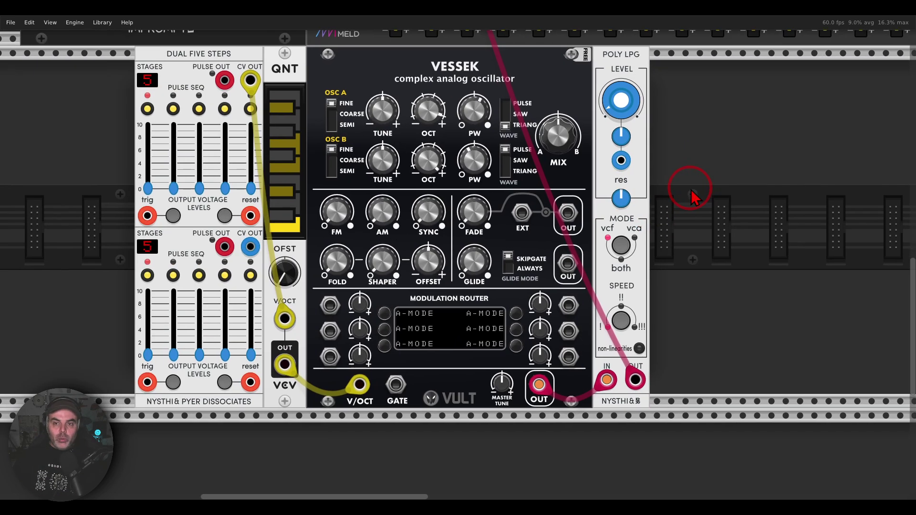
pyautogui.moveTo(702, 193); pyautogui.dragTo(702, 194)
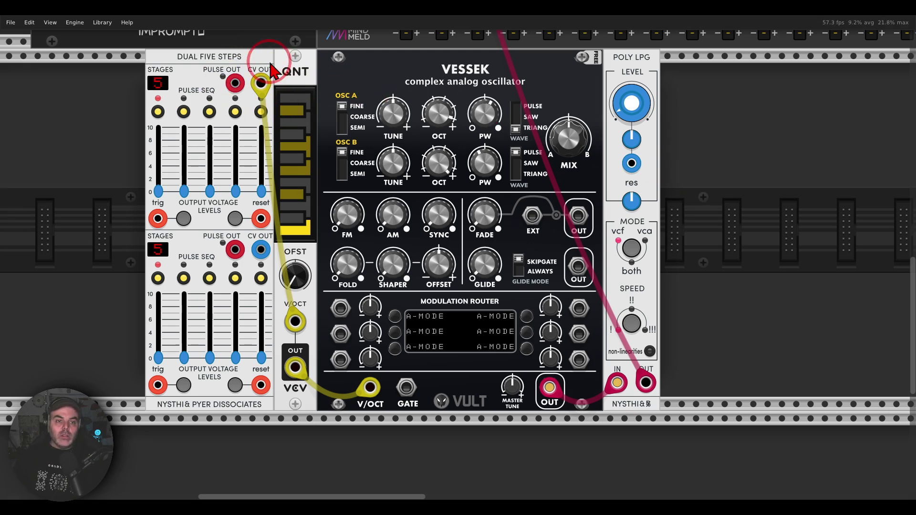
pyautogui.rightClick(719, 204)
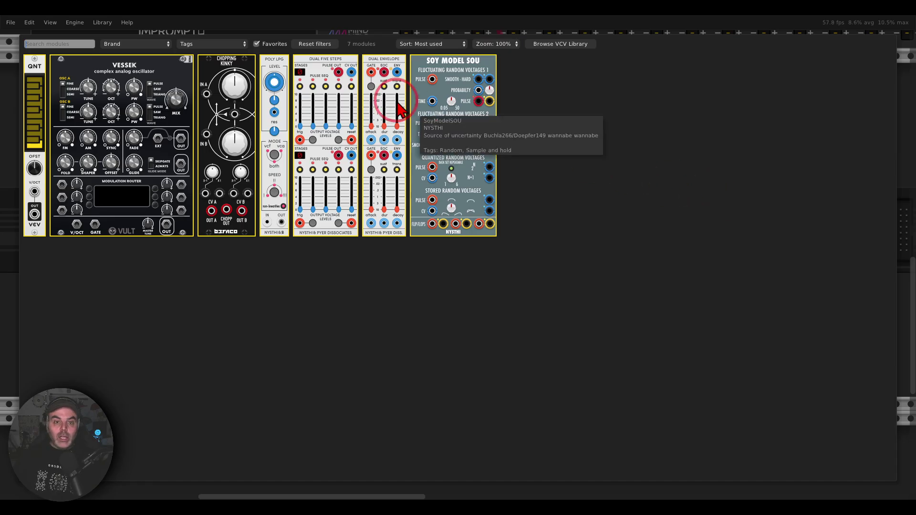
pyautogui.click(380, 71)
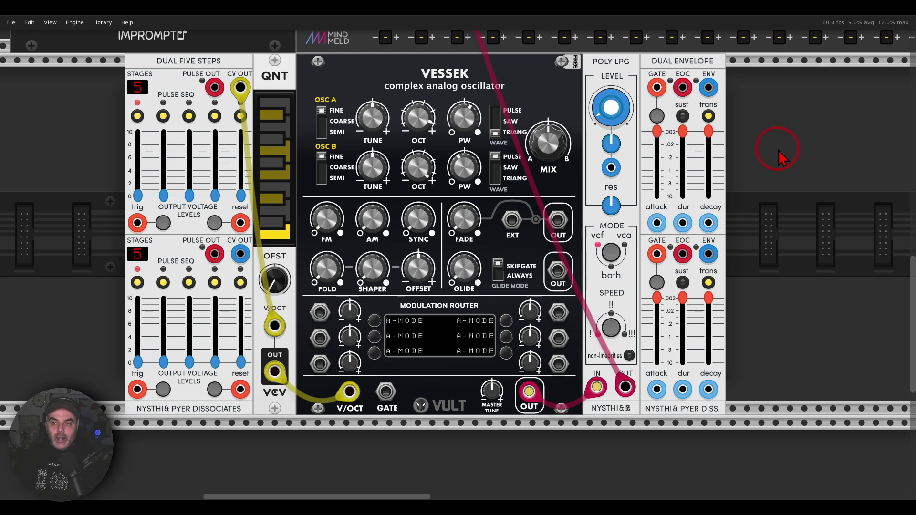
# Patch a blue cable from the upper sequencer's PULSE OUT to the upper envelope's GATE input.
pyautogui.rightClick(212, 89)
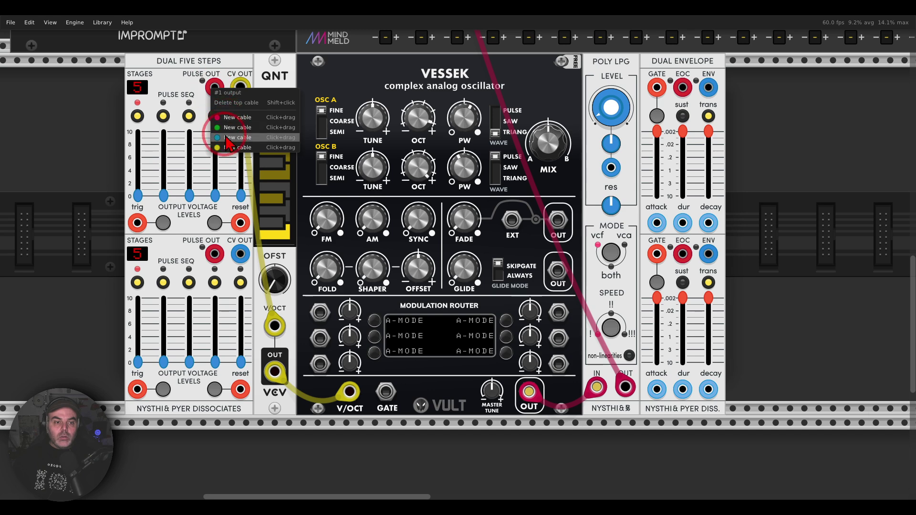
pyautogui.moveTo(232, 137); pyautogui.dragTo(657, 98)
pyautogui.moveTo(161, 92); pyautogui.dragTo(491, 102)
# Patch a blue cable from the clock's CLK 1 output to the upper sequencer's trig input.
pyautogui.scroll(-2, 472, 116)
pyautogui.moveTo(433, 106); pyautogui.dragTo(331, 176)
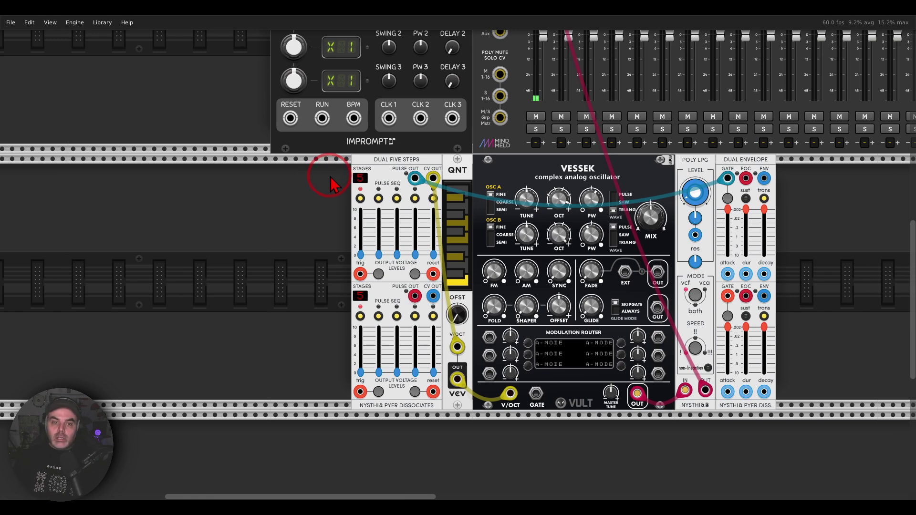
pyautogui.rightClick(389, 118)
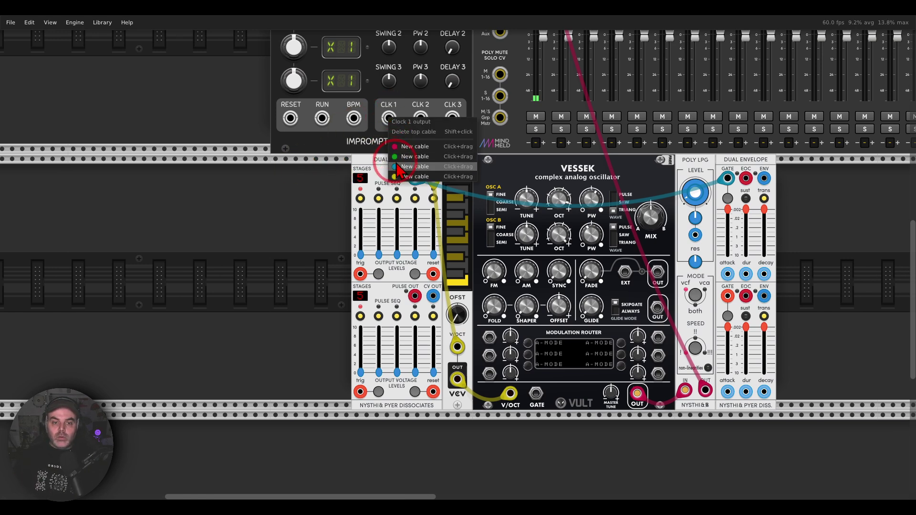
pyautogui.moveTo(398, 166); pyautogui.dragTo(360, 274)
pyautogui.scroll(3, 327, 256)
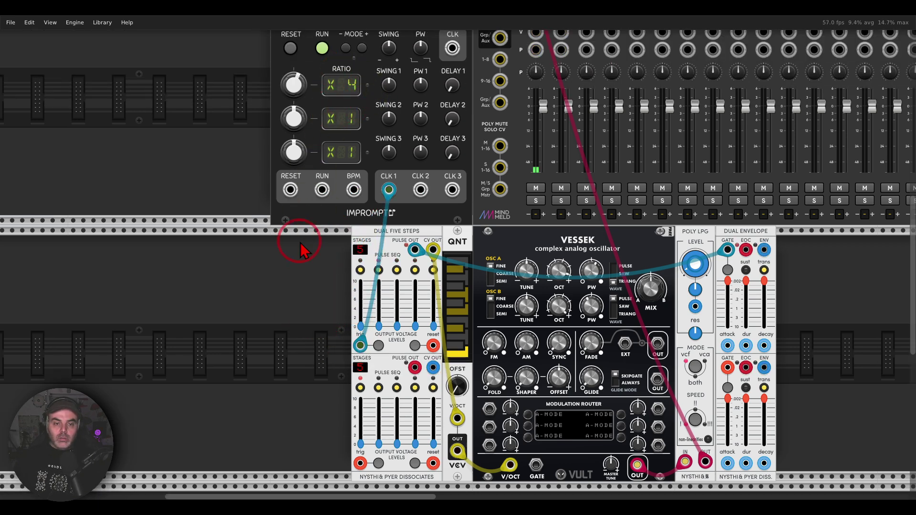
# Patch a green cable from the upper envelope's ENV output to the Poly LPG's level CV input.
pyautogui.scroll(-4, 300, 248)
pyautogui.hscroll(2, 272, 229)
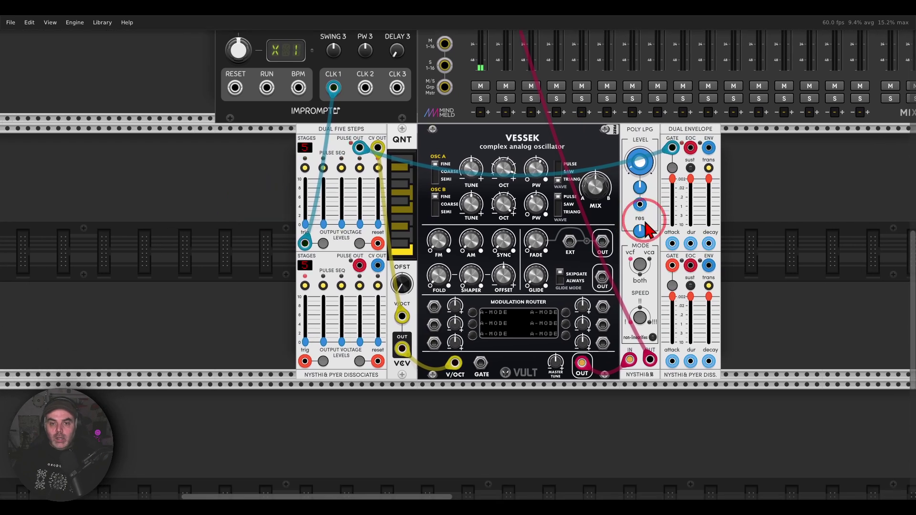
pyautogui.scroll(2, 648, 230)
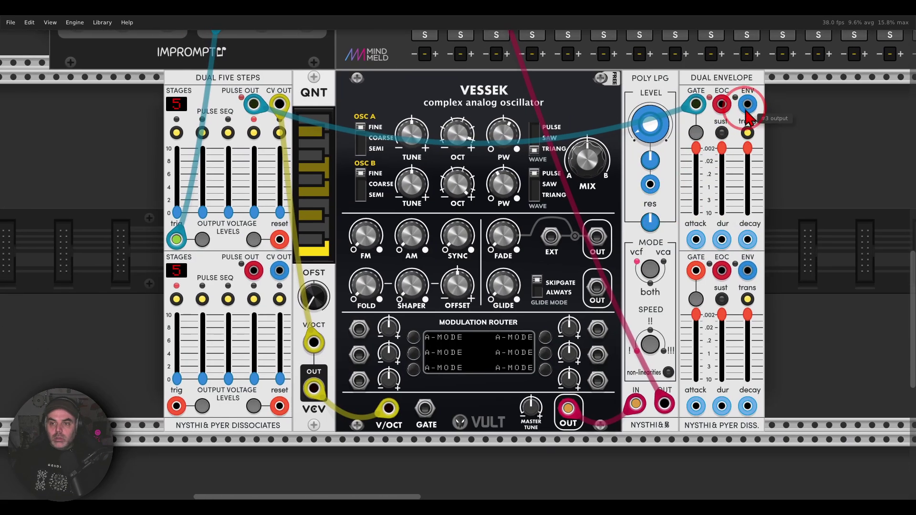
pyautogui.rightClick(746, 110)
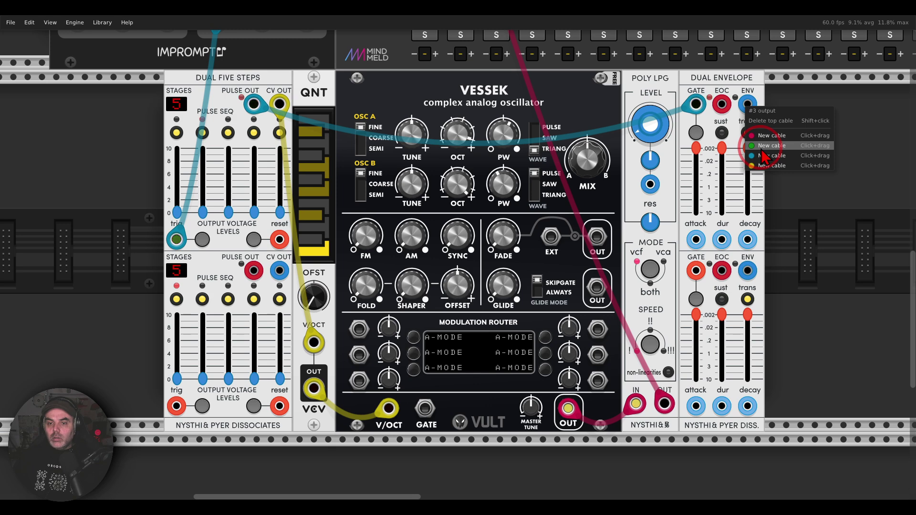
pyautogui.moveTo(762, 151); pyautogui.dragTo(656, 188)
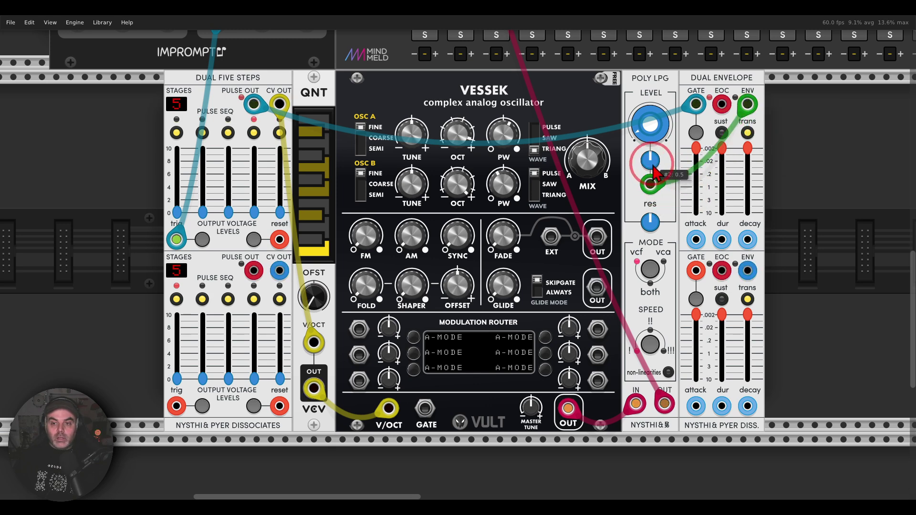
# Raise the Poly LPG's level modulation and resonance slightly above centre, fine-tuning its level and trying the upper envelope's decay.
pyautogui.moveTo(651, 162)
pyautogui.mouseDown()
pyautogui.moveTo(651, 147)
pyautogui.moveTo(651, 156)
pyautogui.mouseUp()
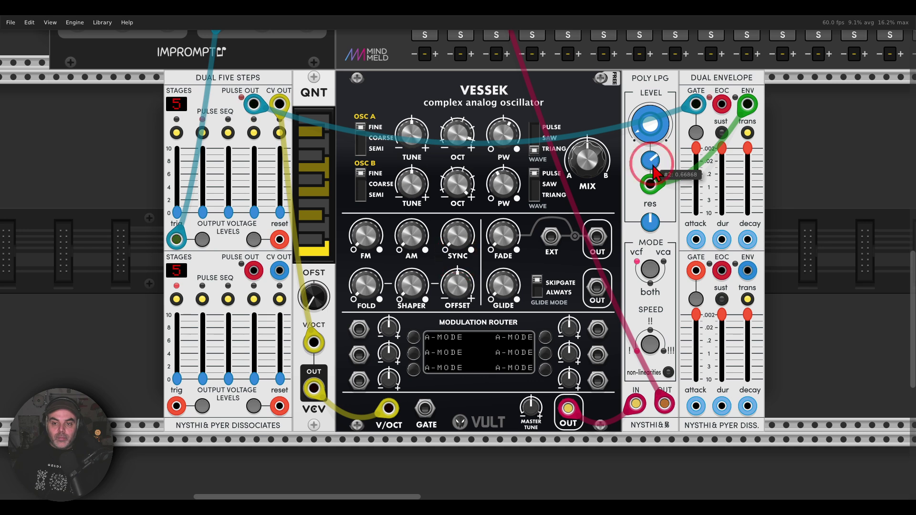
pyautogui.moveTo(745, 150)
pyautogui.mouseDown()
pyautogui.moveTo(748, 201)
pyautogui.moveTo(747, 147)
pyautogui.mouseUp()
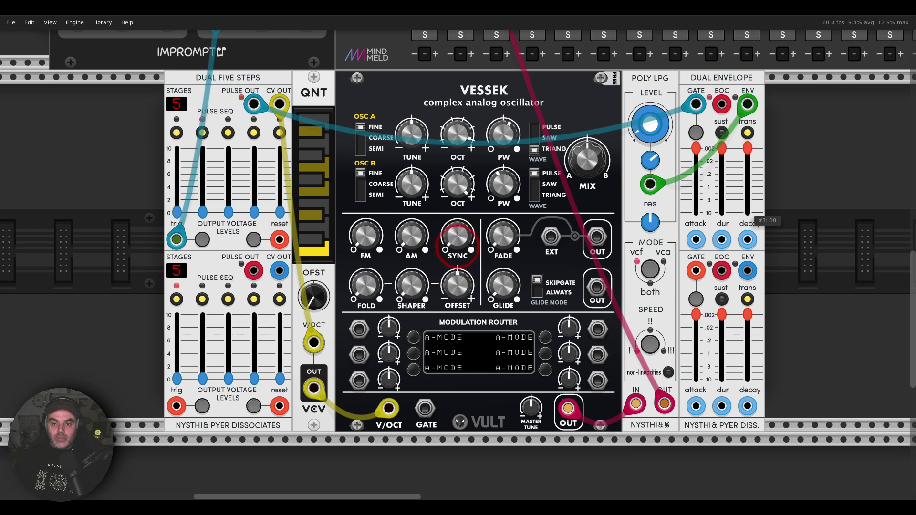
pyautogui.moveTo(650, 222); pyautogui.dragTo(650, 215)
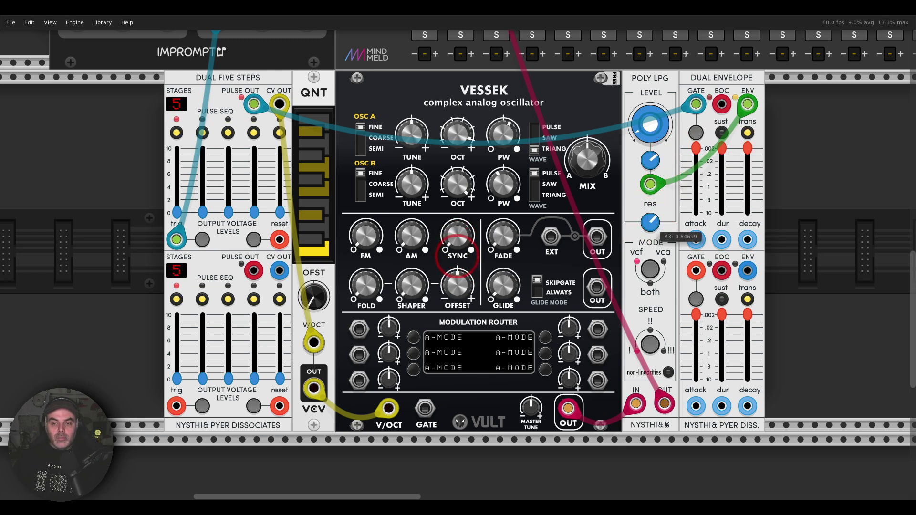
pyautogui.moveTo(650, 161); pyautogui.dragTo(650, 95)
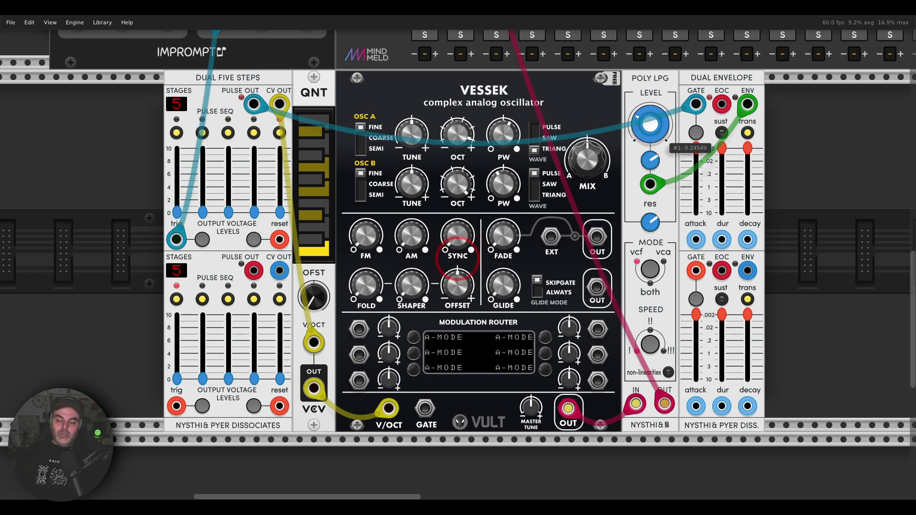
pyautogui.moveTo(650, 125); pyautogui.dragTo(649, 129)
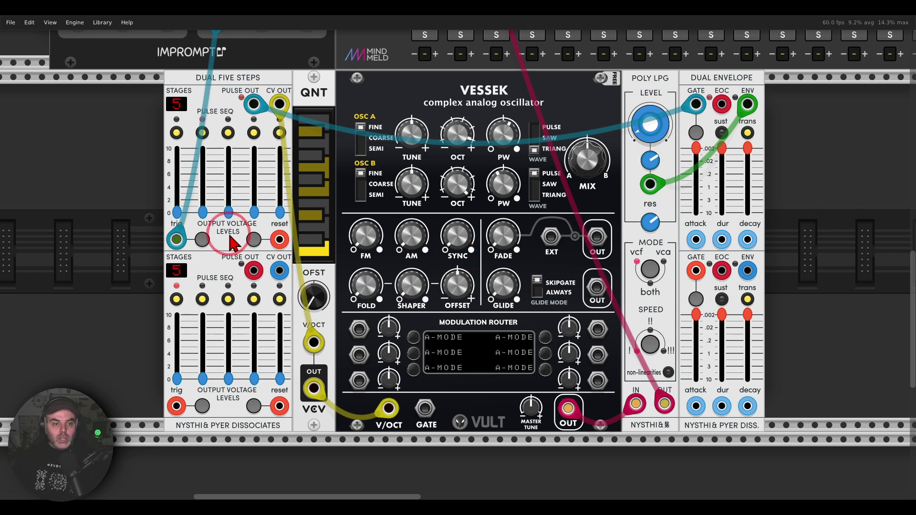
# Raise the upper sequencer's second to fifth voltage sliders slightly in ascending order and sweep the Poly LPG's level.
pyautogui.moveTo(204, 214); pyautogui.dragTo(203, 212)
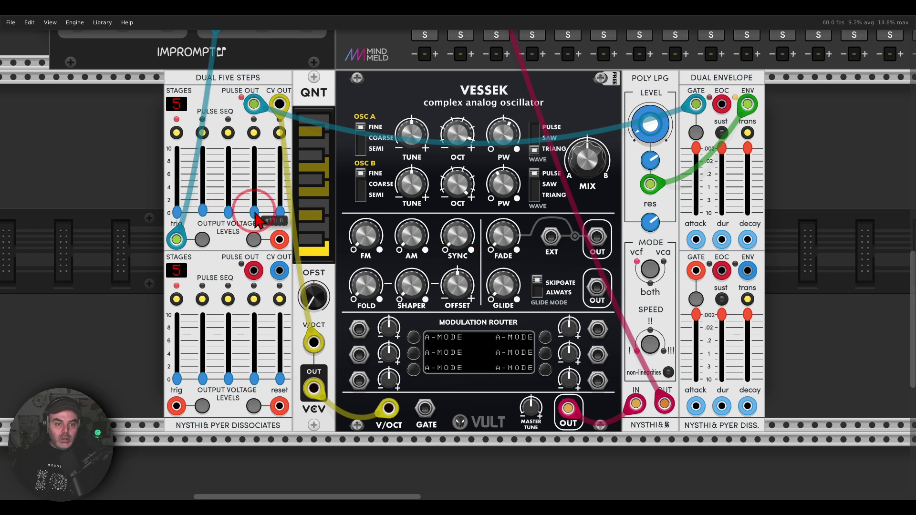
pyautogui.moveTo(280, 217); pyautogui.dragTo(280, 213)
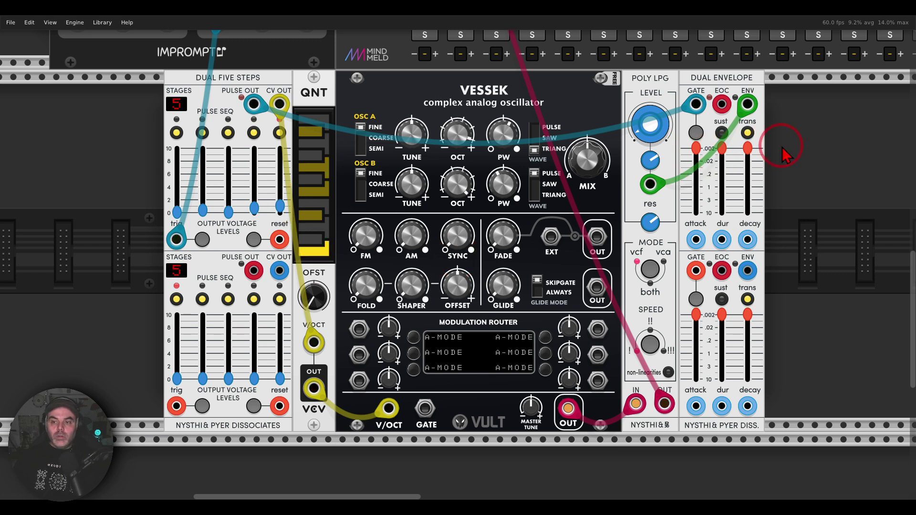
pyautogui.moveTo(662, 136); pyautogui.dragTo(662, 69)
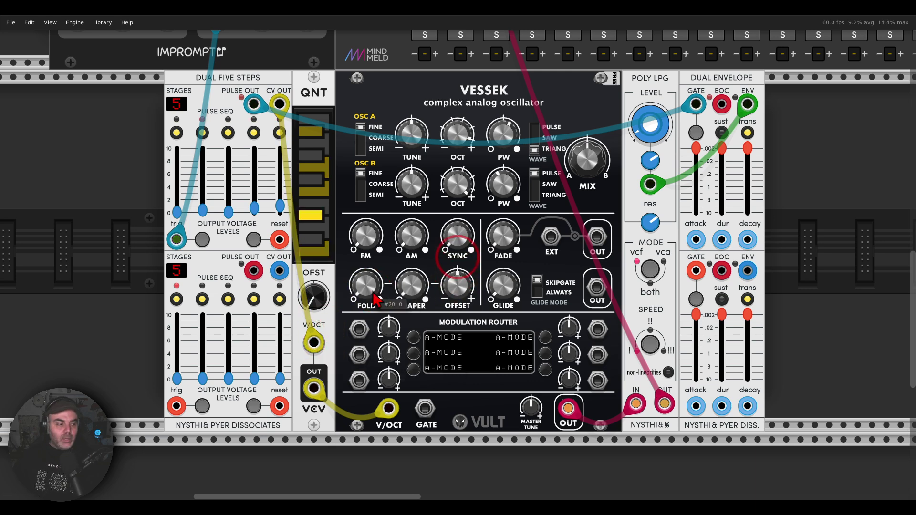
# Add the Befaco Chopping Kinky module directly after the Dual Envelope.
pyautogui.moveTo(813, 245); pyautogui.dragTo(685, 216)
pyautogui.rightClick(700, 190)
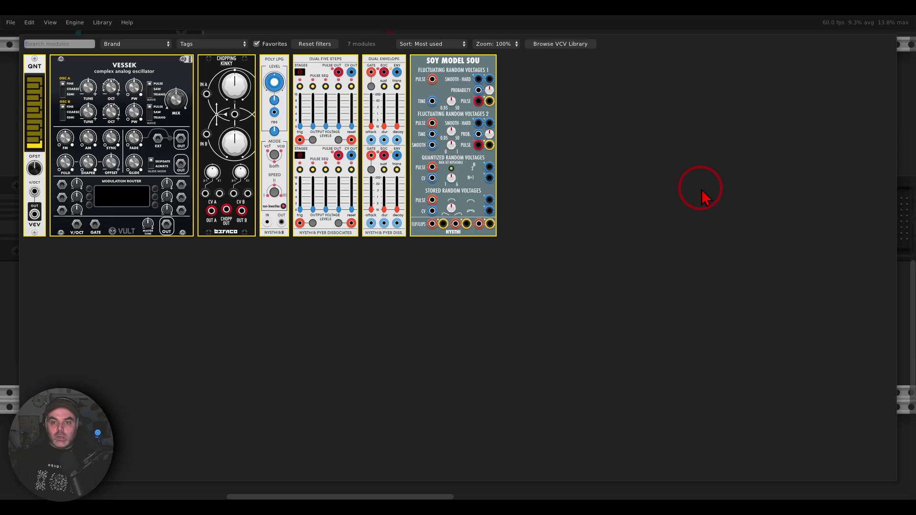
pyautogui.click(226, 79)
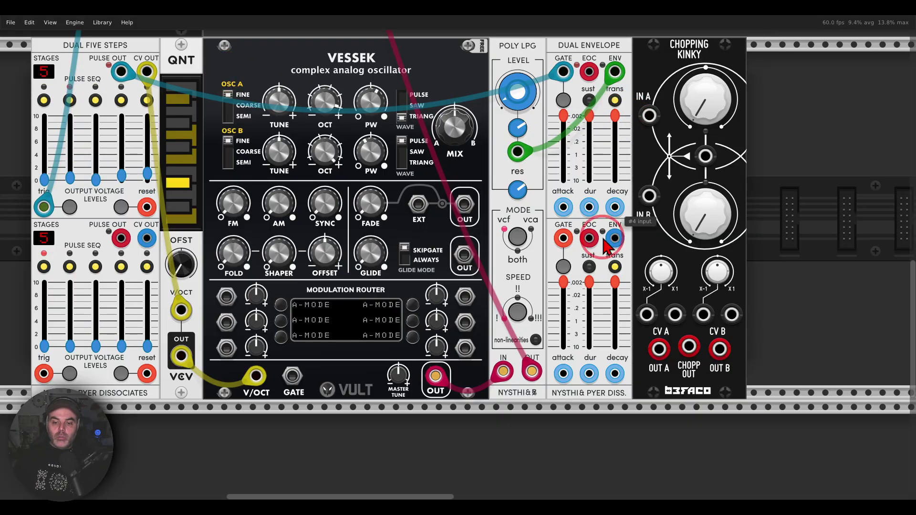
# Move the mixer cable from the Poly LPG's OUT to Chopping Kinky's CHOPP OUT and patch the LPG's OUT to IN A in red.
pyautogui.moveTo(532, 371); pyautogui.dragTo(689, 347)
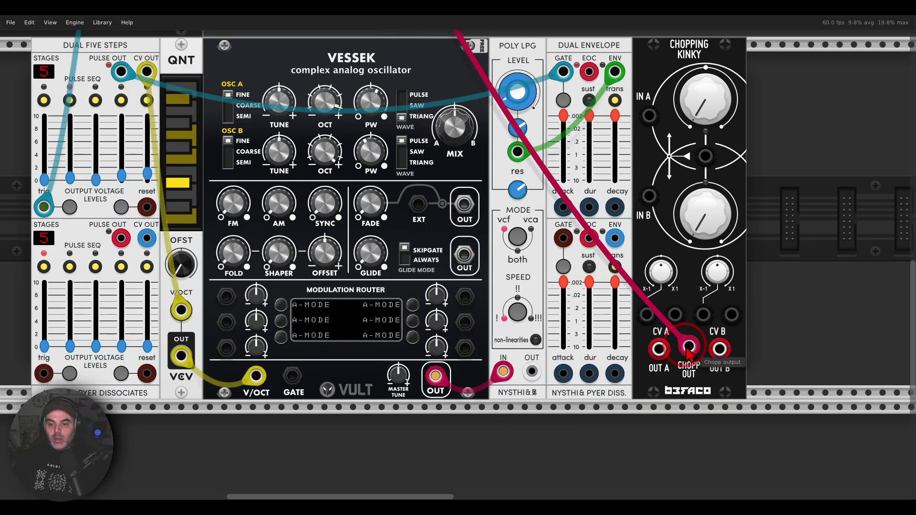
pyautogui.rightClick(531, 371)
pyautogui.moveTo(544, 403); pyautogui.dragTo(649, 116)
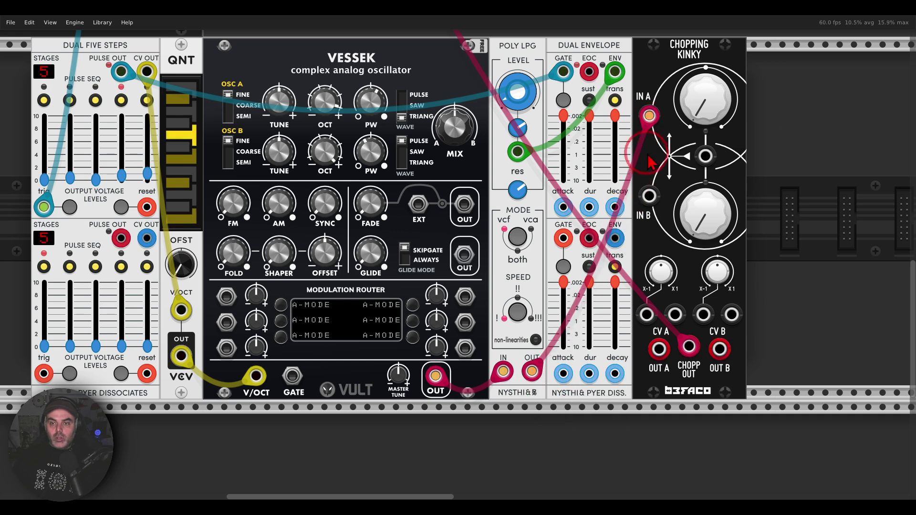
pyautogui.click(699, 104)
pyautogui.click(706, 198)
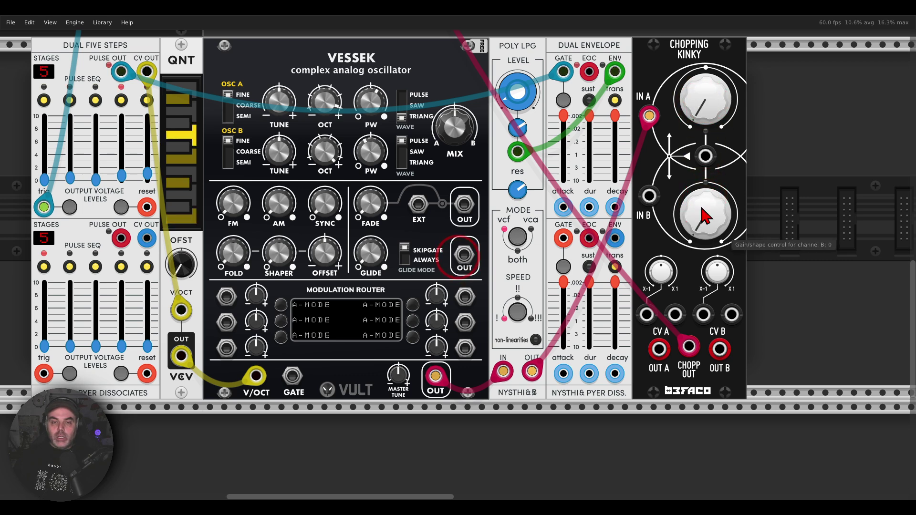